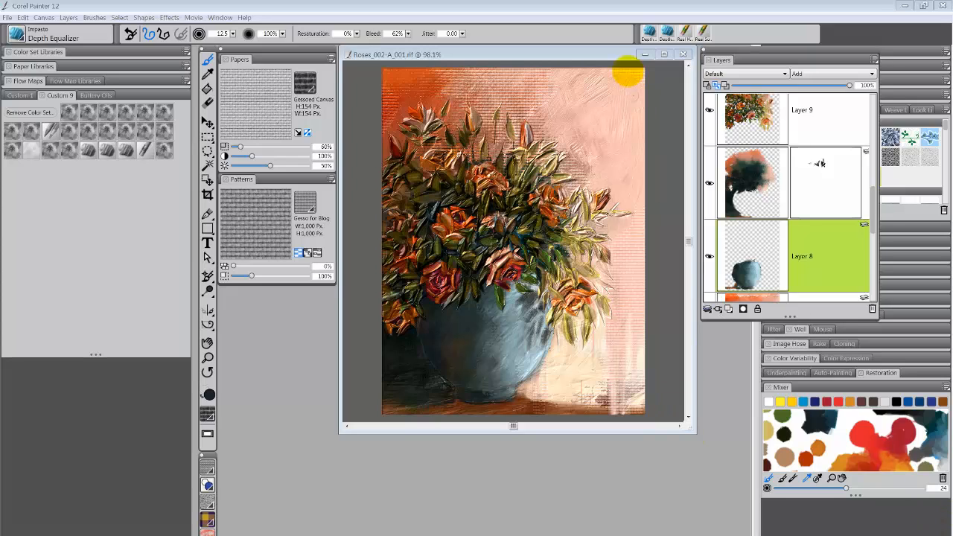
Select the SA Impasto 11-M brush variant from the Bristly Dabs brush library.
left_click(642, 57)
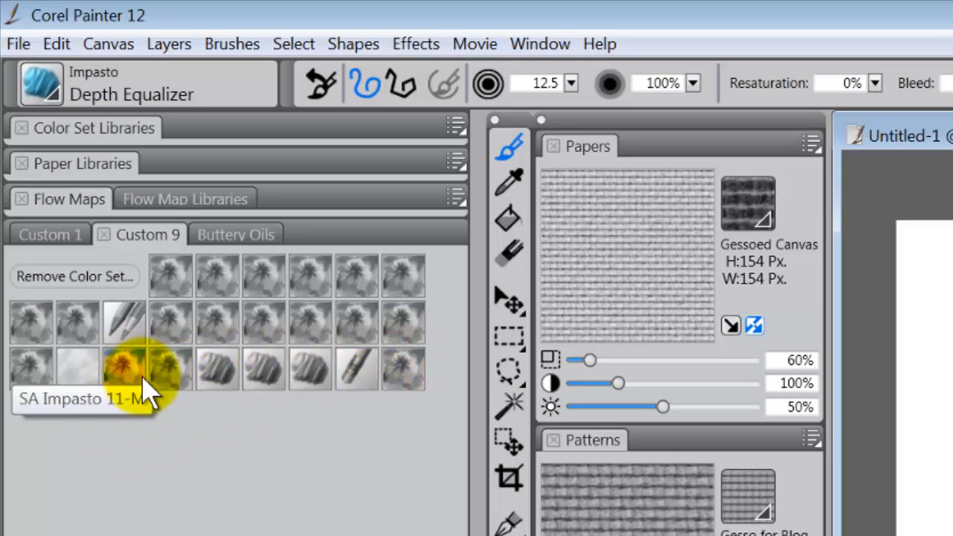
left_click(406, 368)
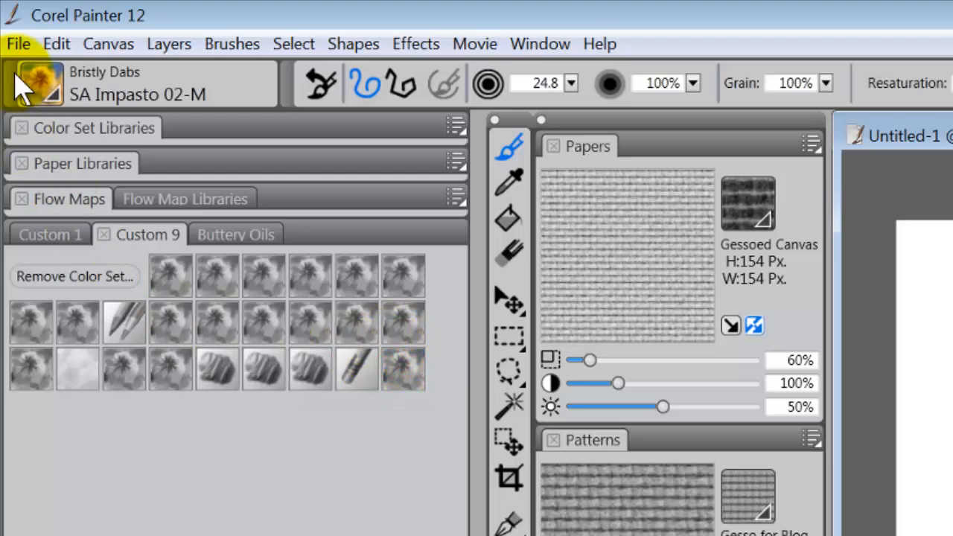
left_click(57, 104)
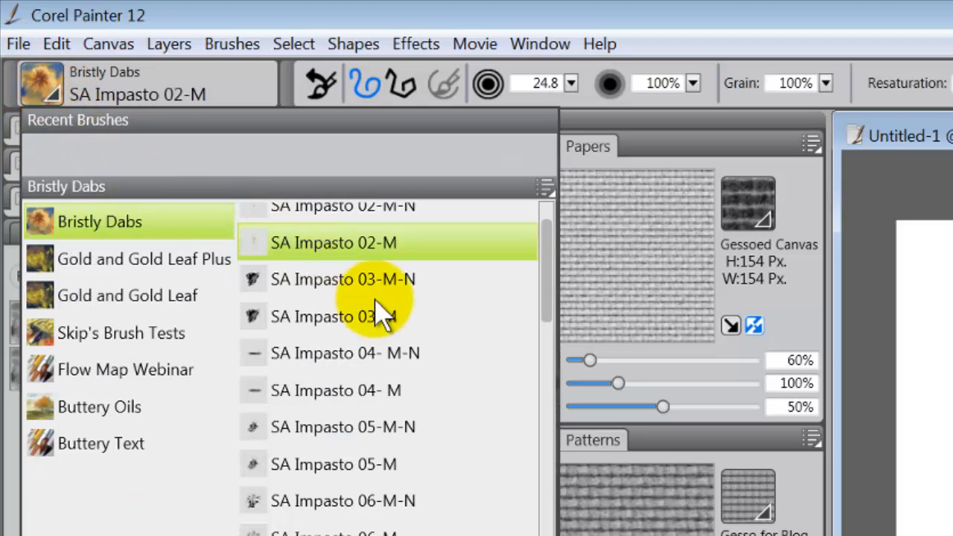
mouse_move(549, 283)
left_mouse_down()
mouse_move(557, 340)
mouse_move(538, 351)
left_mouse_up()
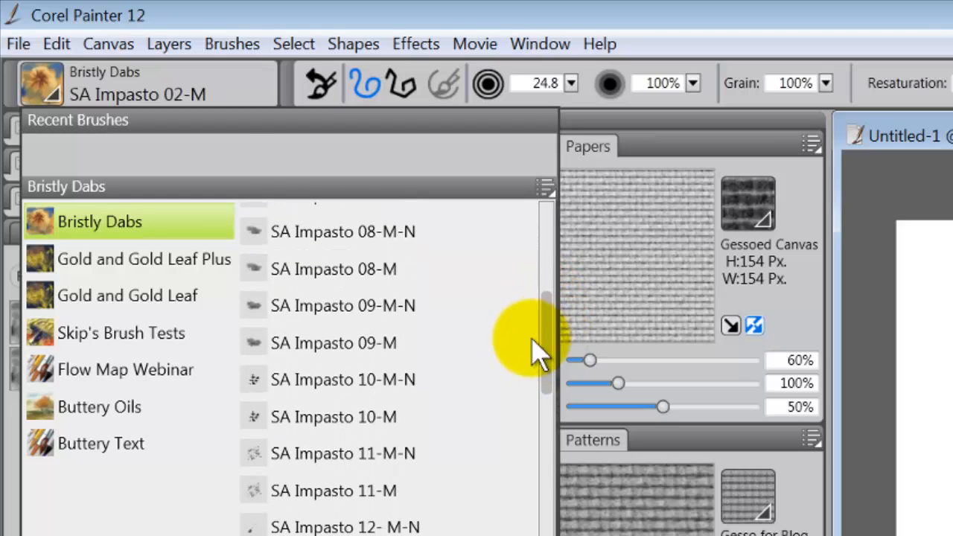
left_click(334, 492)
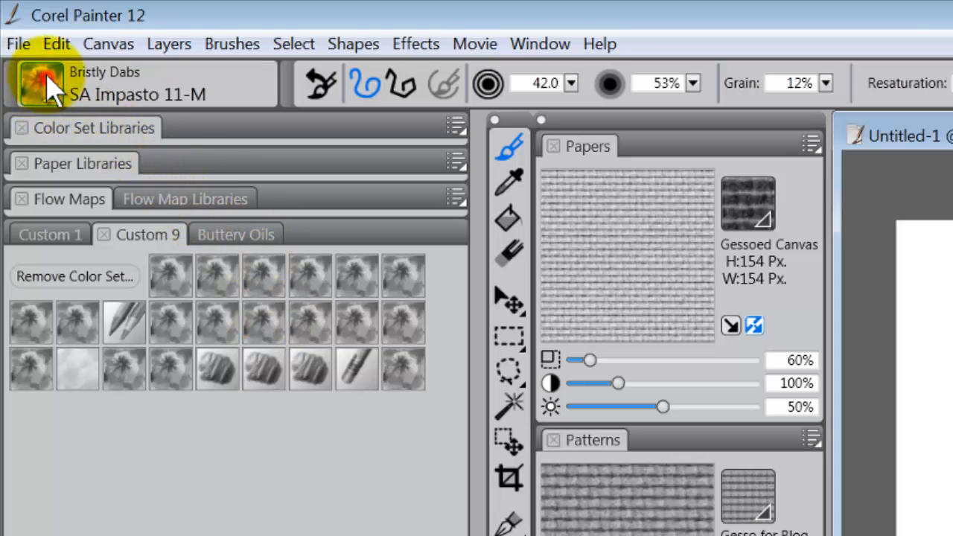
mouse_move(47, 74)
left_mouse_down()
mouse_move(122, 188)
mouse_move(382, 495)
mouse_move(314, 495)
mouse_move(57, 440)
mouse_move(11, 402)
mouse_move(7, 386)
left_mouse_up()
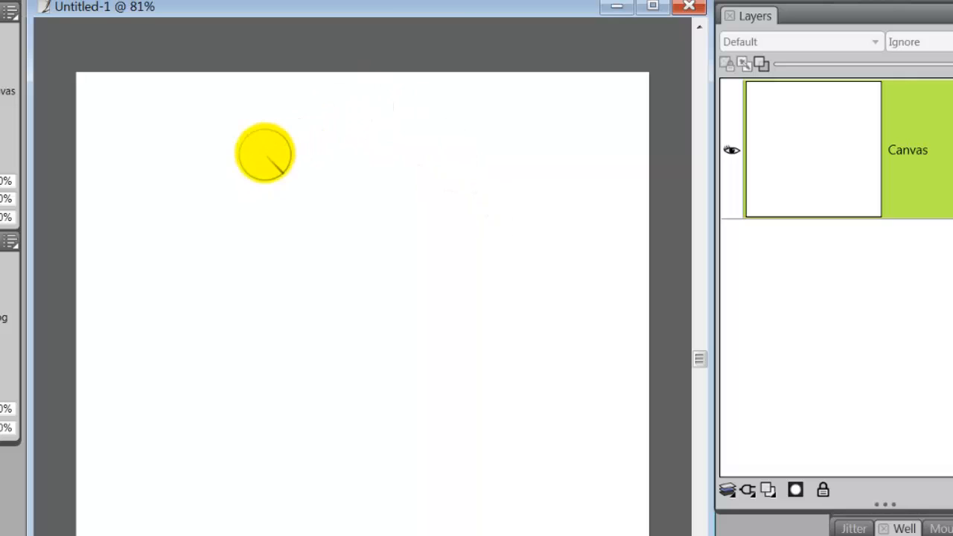
Paint crosshatched orange impasto strokes across the upper-left part of the blank canvas.
left_click(228, 119)
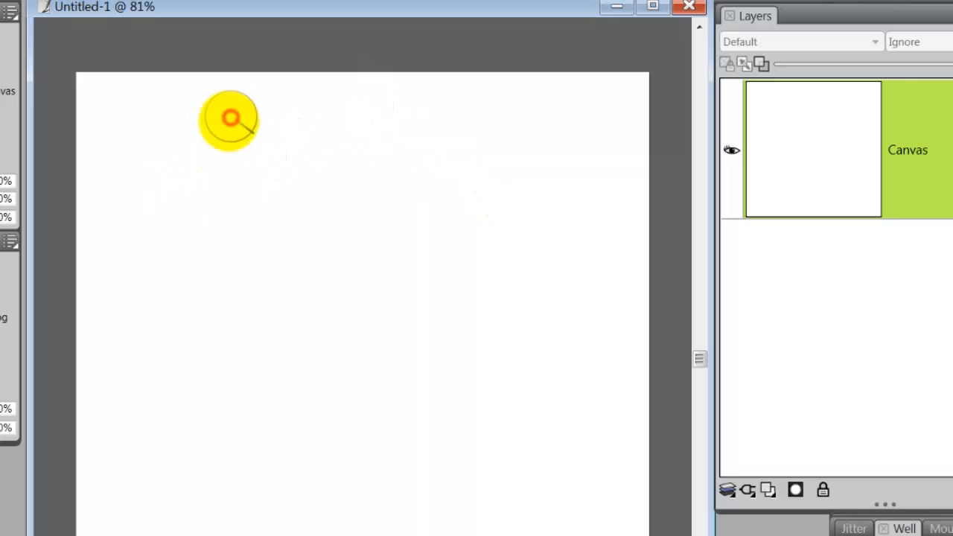
left_click_drag(225, 123, 173, 242)
mouse_move(215, 121)
left_mouse_down()
mouse_move(164, 200)
mouse_move(195, 119)
mouse_move(151, 223)
mouse_move(210, 141)
mouse_move(185, 134)
left_mouse_up()
mouse_move(254, 107)
left_mouse_down()
mouse_move(134, 145)
mouse_move(270, 187)
mouse_move(240, 248)
left_mouse_up()
mouse_move(220, 137)
left_mouse_down()
mouse_move(227, 237)
mouse_move(259, 136)
mouse_move(218, 221)
left_mouse_up()
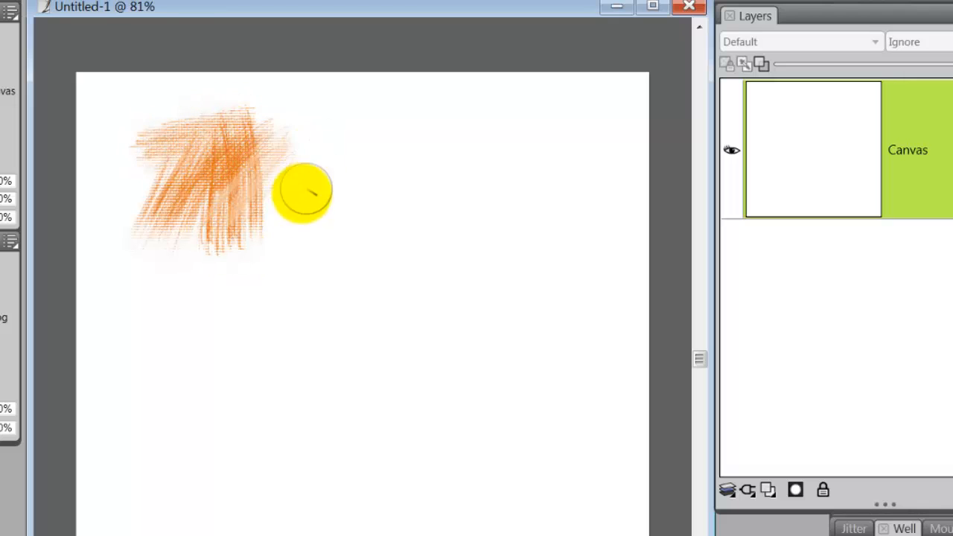
left_click_drag(295, 204, 341, 92)
left_click_drag(272, 129, 365, 126)
mouse_move(299, 142)
left_mouse_down()
mouse_move(312, 169)
mouse_move(316, 151)
left_mouse_up()
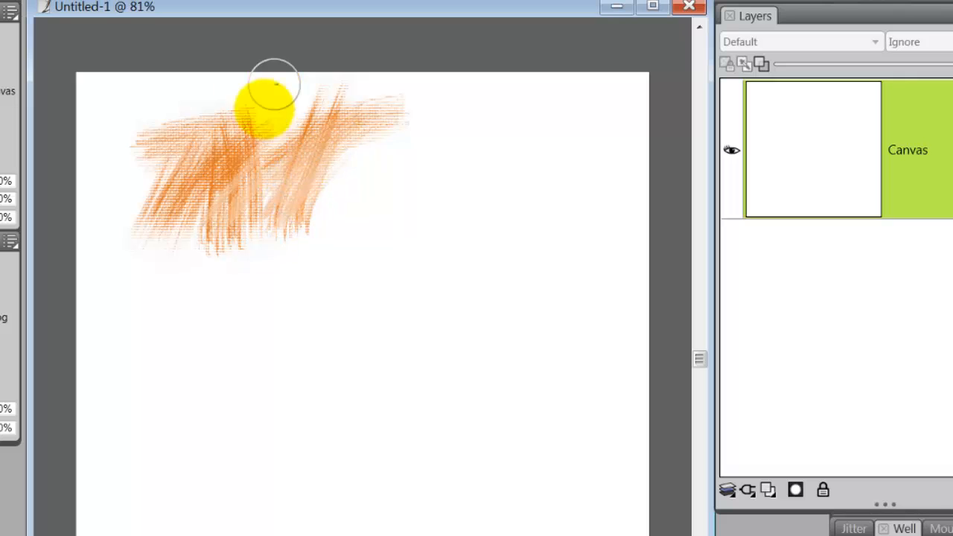
mouse_move(276, 110)
left_mouse_down()
mouse_move(282, 199)
mouse_move(262, 113)
mouse_move(256, 206)
mouse_move(321, 112)
mouse_move(304, 115)
mouse_move(345, 96)
mouse_move(272, 207)
mouse_move(374, 99)
mouse_move(390, 149)
mouse_move(291, 107)
mouse_move(344, 145)
mouse_move(373, 77)
mouse_move(350, 162)
mouse_move(315, 187)
mouse_move(317, 221)
mouse_move(292, 194)
mouse_move(345, 94)
mouse_move(320, 83)
mouse_move(300, 141)
mouse_move(361, 173)
mouse_move(283, 219)
mouse_move(251, 149)
mouse_move(251, 117)
mouse_move(275, 117)
mouse_move(245, 123)
mouse_move(297, 166)
mouse_move(270, 154)
mouse_move(305, 190)
mouse_move(336, 102)
mouse_move(330, 170)
mouse_move(315, 119)
mouse_move(313, 209)
mouse_move(393, 195)
left_mouse_up()
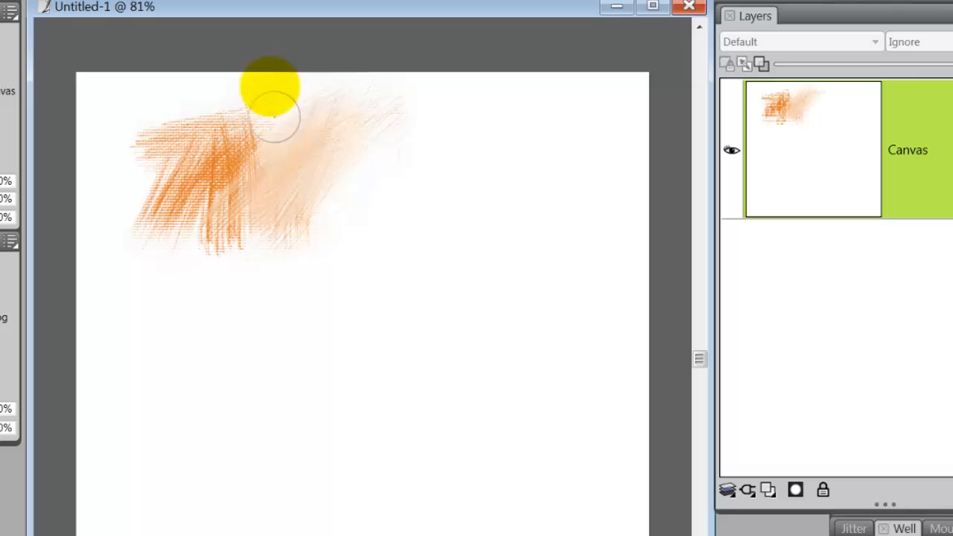
Blend peach and deeper orange strokes into the orange patch and add a red-orange streak below it.
mouse_move(265, 143)
left_mouse_down()
mouse_move(229, 192)
mouse_move(265, 133)
mouse_move(235, 149)
left_mouse_up()
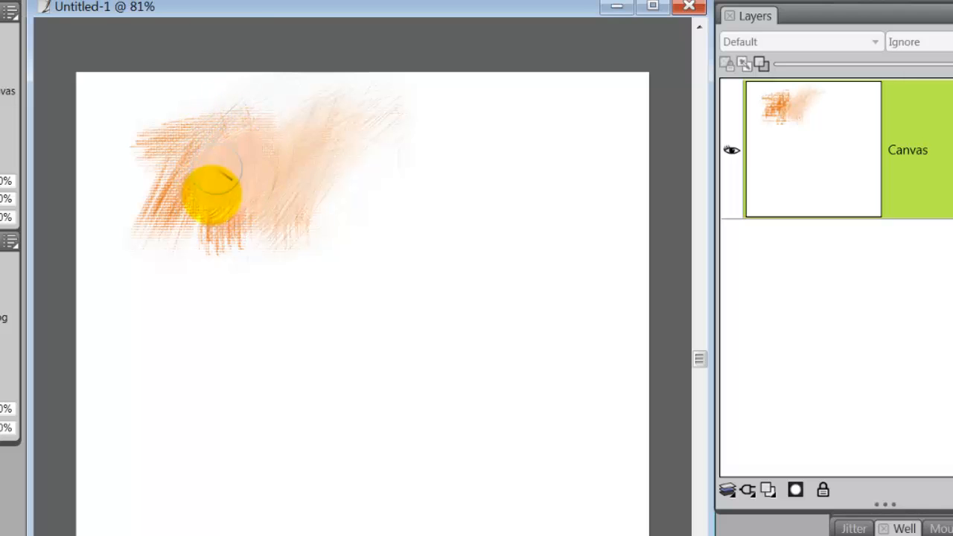
mouse_move(251, 148)
left_mouse_down()
mouse_move(225, 161)
mouse_move(216, 183)
mouse_move(221, 197)
mouse_move(245, 167)
mouse_move(242, 151)
mouse_move(234, 192)
mouse_move(250, 192)
mouse_move(238, 186)
mouse_move(203, 218)
mouse_move(216, 152)
mouse_move(187, 207)
mouse_move(214, 166)
mouse_move(224, 171)
mouse_move(219, 224)
left_mouse_up()
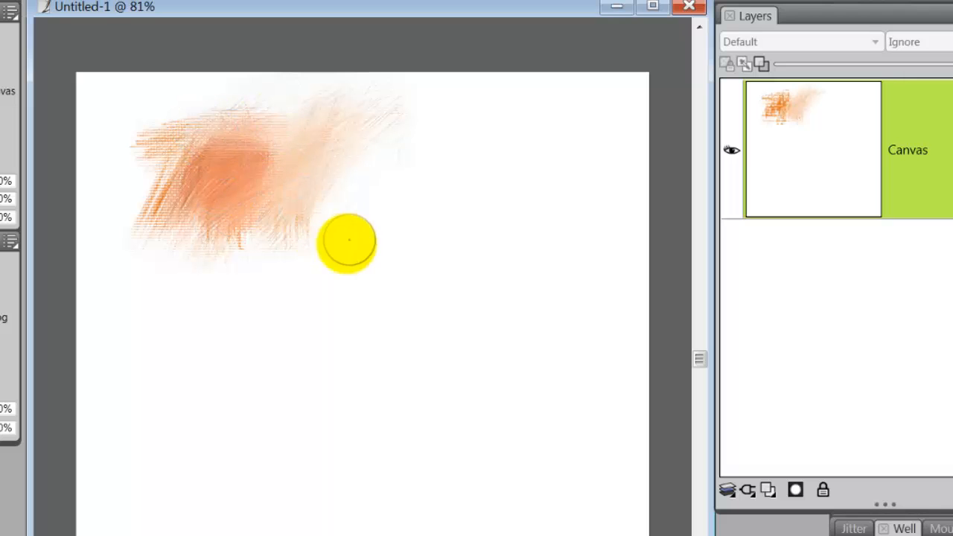
mouse_move(362, 166)
left_mouse_down()
mouse_move(306, 292)
mouse_move(350, 170)
mouse_move(319, 229)
mouse_move(312, 198)
mouse_move(289, 239)
mouse_move(337, 221)
mouse_move(358, 246)
mouse_move(336, 270)
mouse_move(310, 186)
mouse_move(337, 240)
mouse_move(330, 374)
mouse_move(305, 449)
mouse_move(310, 221)
mouse_move(282, 192)
mouse_move(275, 268)
mouse_move(270, 188)
mouse_move(273, 275)
left_mouse_up()
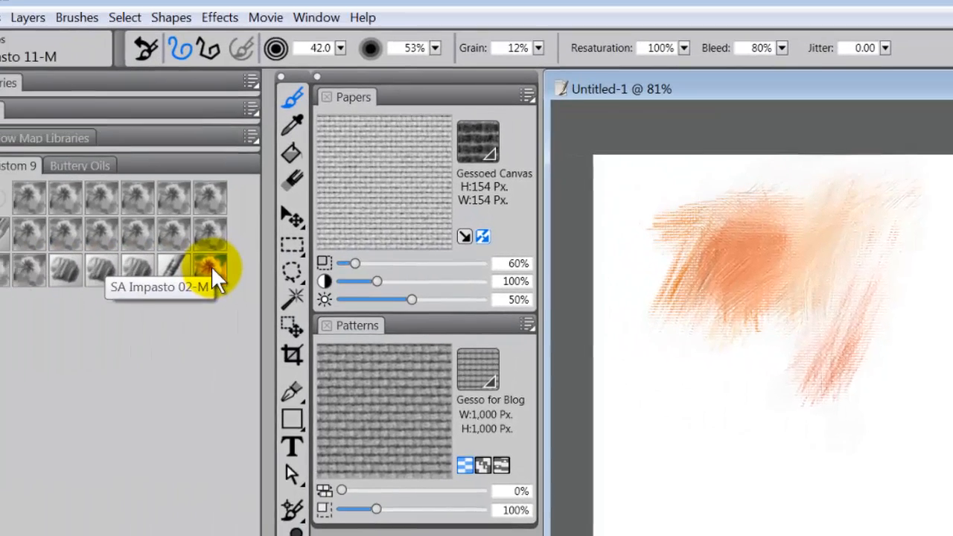
left_click(312, 284)
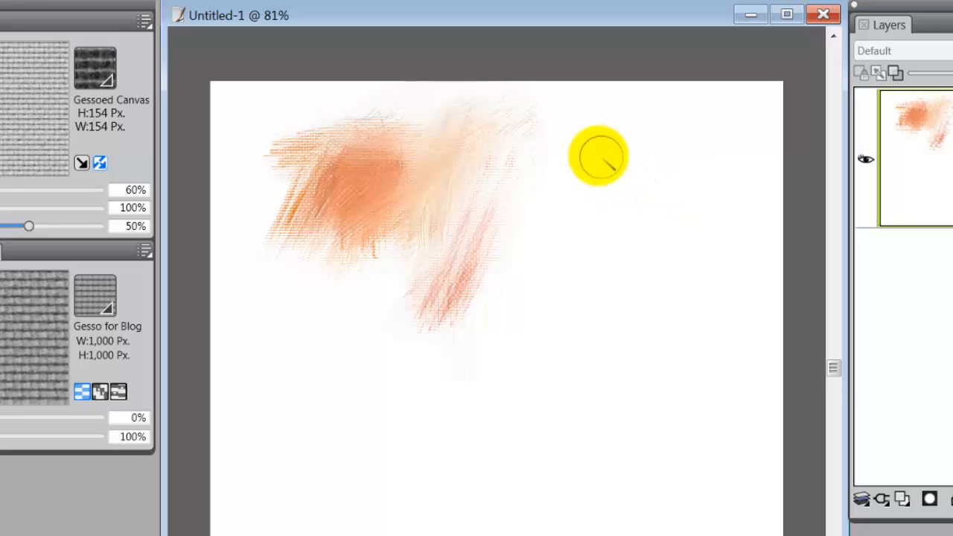
Paint a grey impasto patch to the right of the orange strokes.
left_click_drag(604, 160, 558, 253)
mouse_move(606, 159)
left_mouse_down()
mouse_move(568, 253)
mouse_move(584, 242)
left_mouse_up()
mouse_move(642, 171)
left_mouse_down()
mouse_move(603, 295)
mouse_move(626, 281)
left_mouse_up()
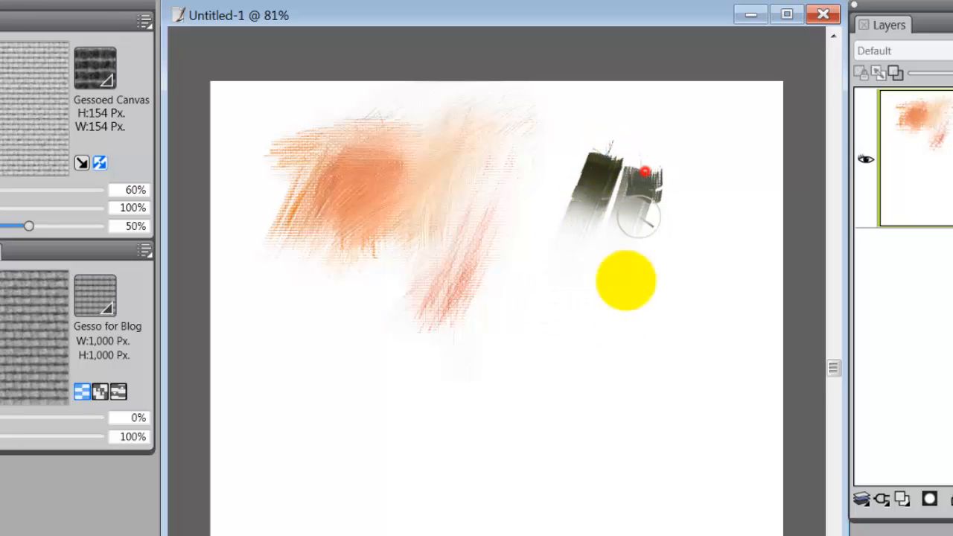
mouse_move(666, 208)
left_mouse_down()
mouse_move(658, 182)
mouse_move(611, 192)
mouse_move(646, 218)
mouse_move(624, 208)
left_mouse_up()
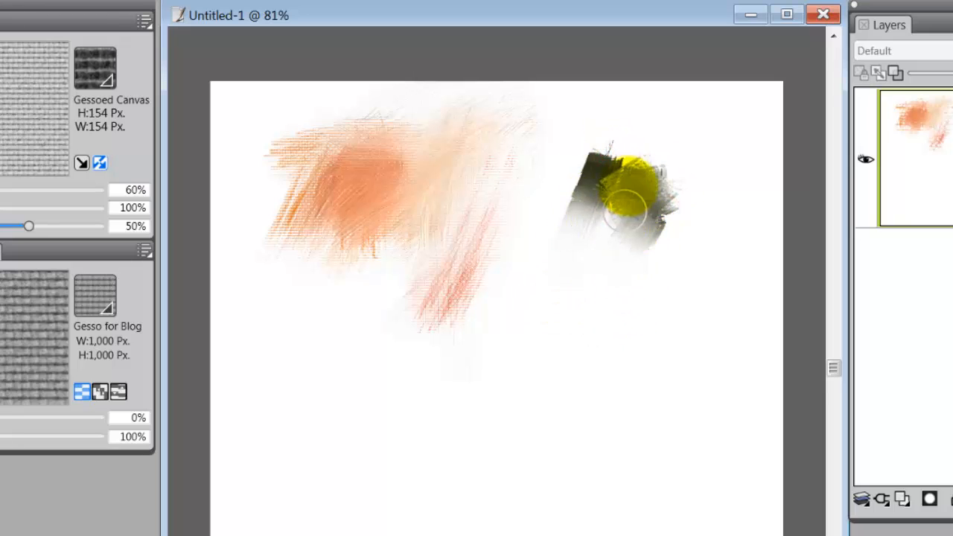
mouse_move(592, 145)
left_mouse_down()
mouse_move(614, 174)
mouse_move(601, 215)
mouse_move(574, 237)
mouse_move(564, 145)
mouse_move(631, 132)
left_mouse_up()
mouse_move(582, 176)
left_mouse_down()
mouse_move(595, 124)
mouse_move(590, 158)
left_mouse_up()
mouse_move(631, 199)
left_mouse_down()
mouse_move(666, 174)
mouse_move(641, 153)
mouse_move(607, 239)
mouse_move(634, 155)
mouse_move(528, 166)
left_mouse_up()
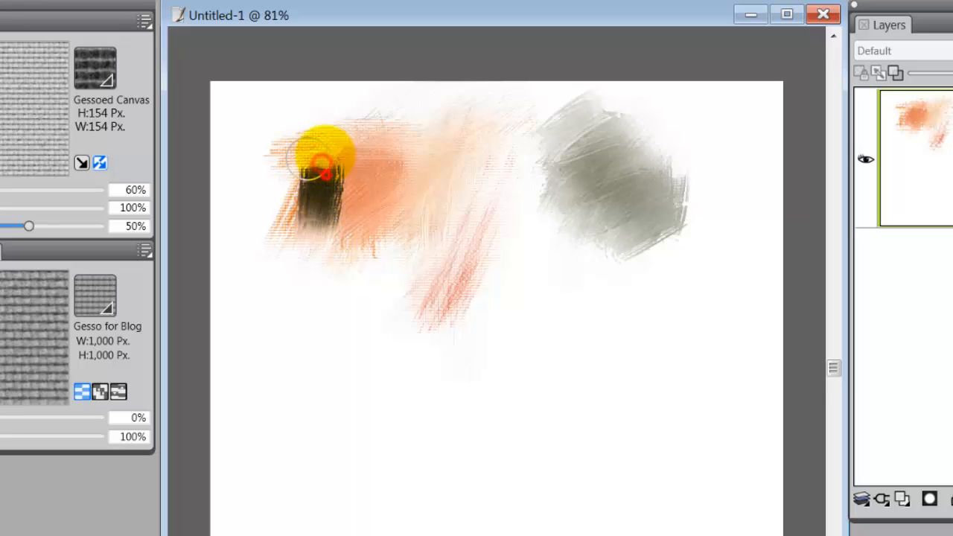
Paint dark brown strokes into the orange patch and blend them into the surrounding color.
left_click_drag(332, 170, 337, 159)
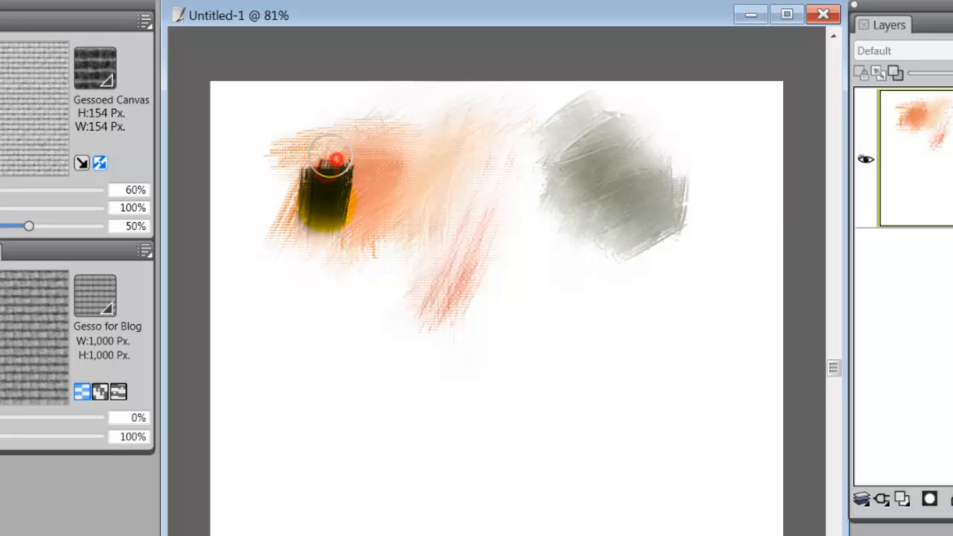
mouse_move(316, 189)
left_mouse_down()
mouse_move(317, 245)
mouse_move(338, 152)
mouse_move(322, 180)
mouse_move(330, 211)
left_mouse_up()
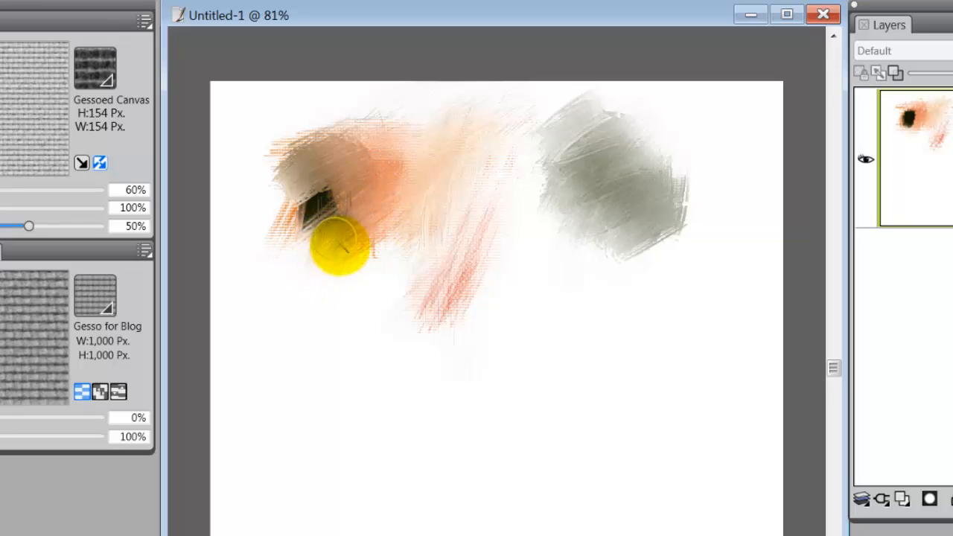
mouse_move(361, 141)
left_mouse_down()
mouse_move(288, 144)
mouse_move(287, 170)
mouse_move(350, 179)
mouse_move(334, 183)
mouse_move(324, 228)
mouse_move(344, 237)
mouse_move(384, 231)
left_mouse_up()
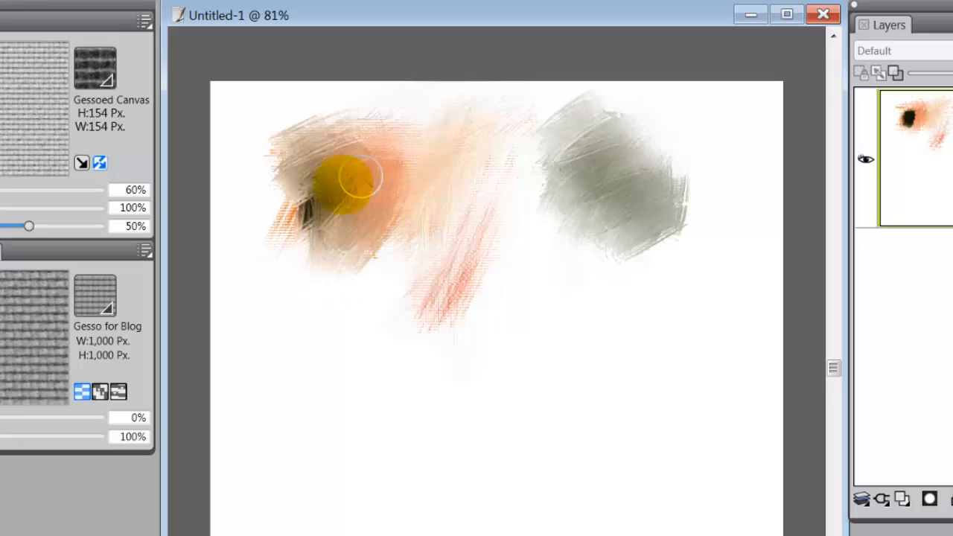
mouse_move(360, 178)
left_mouse_down()
mouse_move(348, 122)
mouse_move(306, 130)
mouse_move(387, 148)
mouse_move(375, 179)
mouse_move(356, 153)
mouse_move(385, 176)
mouse_move(374, 249)
mouse_move(373, 193)
mouse_move(387, 153)
mouse_move(402, 216)
mouse_move(422, 190)
mouse_move(375, 197)
mouse_move(370, 171)
mouse_move(345, 163)
mouse_move(386, 149)
mouse_move(321, 231)
mouse_move(335, 190)
mouse_move(297, 179)
mouse_move(329, 236)
mouse_move(315, 227)
mouse_move(303, 288)
mouse_move(369, 184)
mouse_move(328, 218)
mouse_move(324, 203)
mouse_move(318, 221)
mouse_move(287, 209)
mouse_move(306, 167)
mouse_move(368, 162)
mouse_move(339, 198)
mouse_move(317, 191)
mouse_move(372, 186)
mouse_move(330, 195)
mouse_move(397, 168)
left_mouse_up()
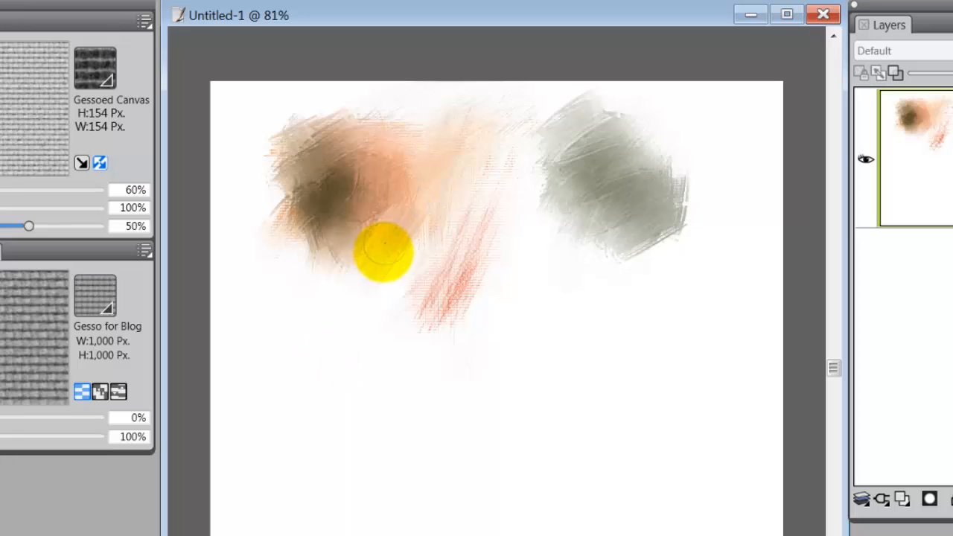
left_click(372, 219)
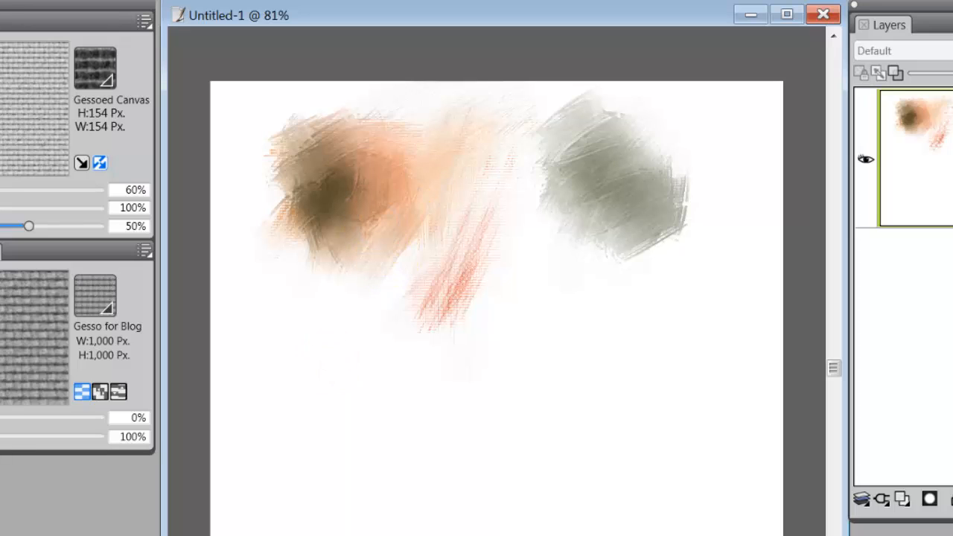
Cover most of the canvas with broad beige and olive impasto strokes.
left_click(458, 434)
mouse_move(268, 115)
left_mouse_down()
mouse_move(226, 148)
mouse_move(234, 119)
mouse_move(203, 183)
mouse_move(256, 136)
mouse_move(228, 217)
mouse_move(288, 180)
mouse_move(316, 78)
mouse_move(317, 194)
mouse_move(341, 120)
mouse_move(356, 166)
mouse_move(380, 146)
mouse_move(342, 182)
mouse_move(335, 166)
mouse_move(291, 180)
mouse_move(287, 150)
mouse_move(341, 94)
mouse_move(366, 96)
mouse_move(379, 141)
mouse_move(376, 105)
mouse_move(288, 125)
mouse_move(242, 114)
mouse_move(238, 102)
mouse_move(294, 130)
mouse_move(408, 144)
mouse_move(412, 189)
mouse_move(408, 117)
mouse_move(393, 147)
mouse_move(418, 104)
mouse_move(437, 104)
mouse_move(421, 159)
mouse_move(371, 215)
mouse_move(304, 136)
mouse_move(384, 202)
mouse_move(418, 174)
mouse_move(443, 110)
mouse_move(445, 134)
mouse_move(418, 239)
mouse_move(387, 257)
mouse_move(354, 209)
mouse_move(321, 231)
mouse_move(295, 226)
mouse_move(275, 179)
mouse_move(219, 190)
mouse_move(248, 241)
mouse_move(395, 247)
mouse_move(447, 270)
mouse_move(450, 302)
mouse_move(418, 298)
mouse_move(366, 228)
mouse_move(365, 173)
mouse_move(355, 224)
mouse_move(310, 237)
mouse_move(258, 271)
mouse_move(274, 221)
mouse_move(264, 186)
mouse_move(357, 120)
mouse_move(378, 119)
mouse_move(397, 153)
mouse_move(479, 161)
mouse_move(483, 210)
mouse_move(509, 226)
mouse_move(495, 291)
mouse_move(465, 308)
mouse_move(379, 288)
mouse_move(308, 415)
mouse_move(340, 490)
mouse_move(561, 275)
mouse_move(383, 462)
mouse_move(398, 408)
mouse_move(396, 447)
mouse_move(394, 406)
mouse_move(308, 415)
mouse_move(345, 382)
mouse_move(460, 443)
mouse_move(420, 390)
mouse_move(350, 425)
mouse_move(389, 420)
mouse_move(378, 394)
mouse_move(308, 372)
mouse_move(320, 266)
mouse_move(394, 362)
mouse_move(413, 325)
mouse_move(417, 266)
mouse_move(455, 415)
mouse_move(436, 472)
mouse_move(352, 521)
mouse_move(372, 405)
mouse_move(270, 467)
mouse_move(246, 447)
mouse_move(292, 309)
mouse_move(245, 266)
mouse_move(293, 351)
mouse_move(422, 453)
mouse_move(578, 514)
mouse_move(570, 466)
mouse_move(495, 427)
mouse_move(555, 427)
mouse_move(512, 348)
mouse_move(468, 196)
mouse_move(490, 102)
mouse_move(531, 181)
mouse_move(604, 209)
mouse_move(588, 97)
mouse_move(680, 74)
mouse_move(608, 313)
mouse_move(611, 387)
left_mouse_up()
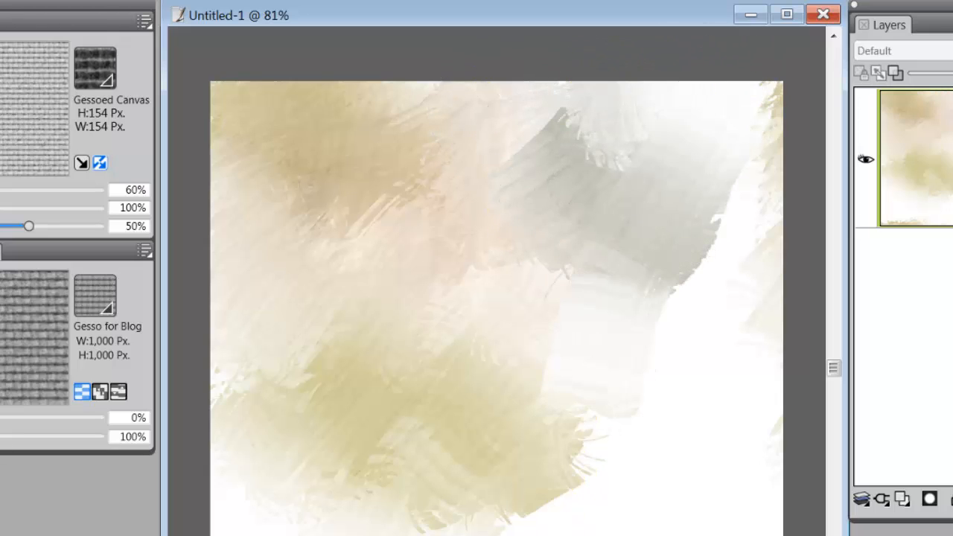